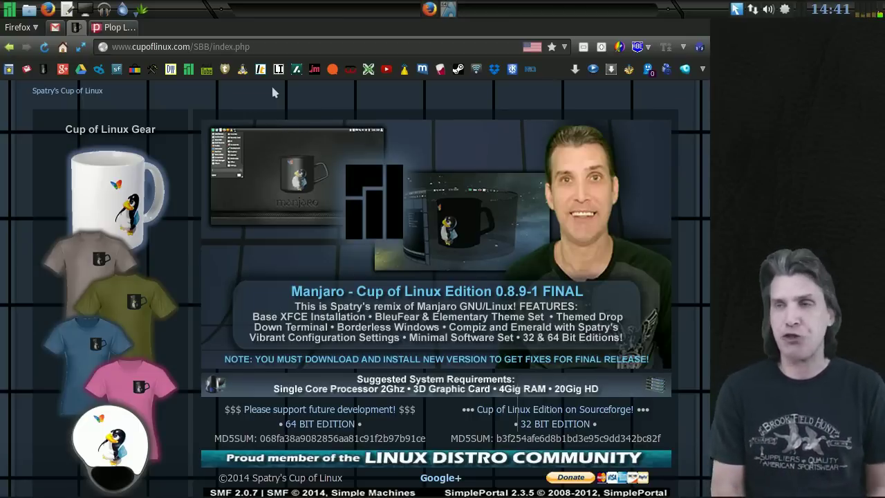
left_click(125, 33)
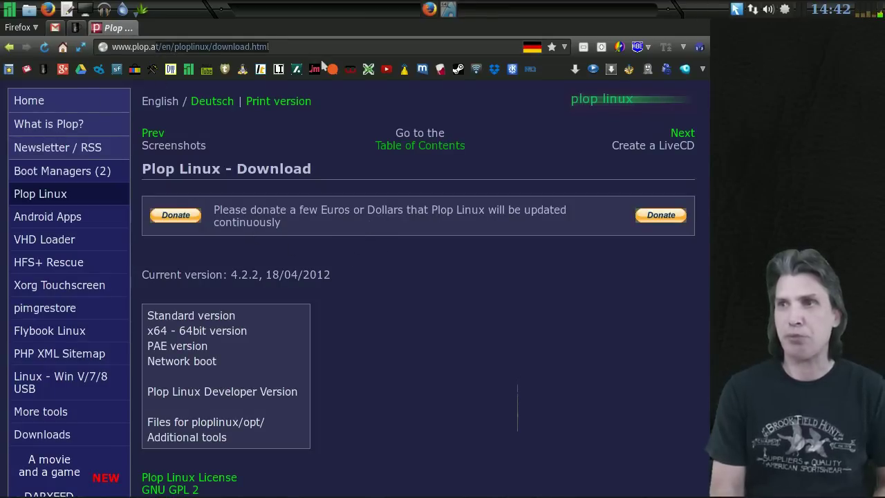
key("ctrl+l")
type("www.plop.at")
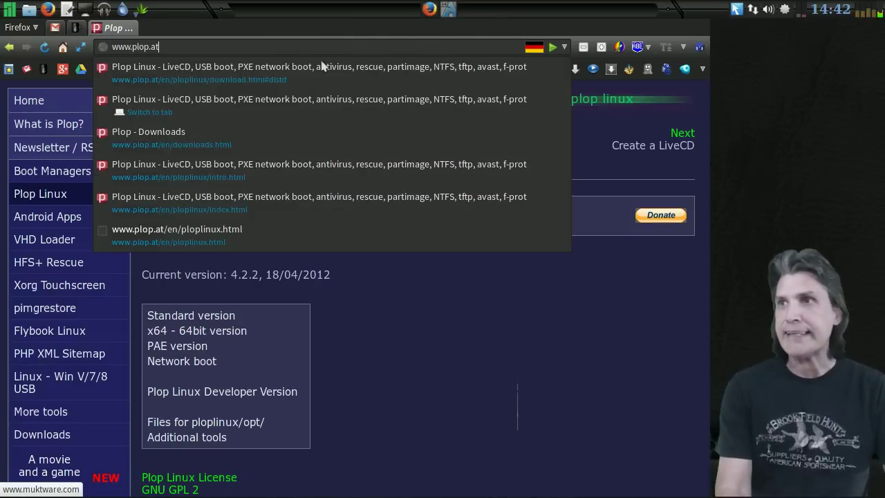
key("Return")
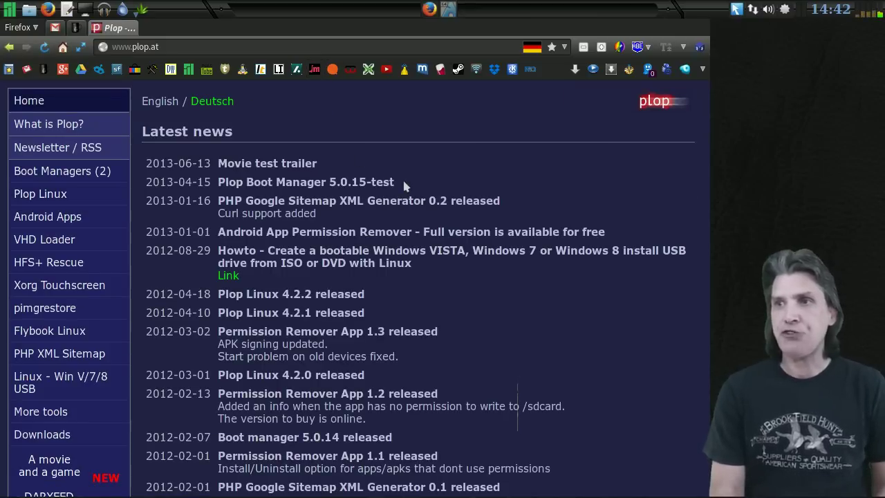
scroll(406, 185, "down", 1)
scroll(405, 185, "down", 5)
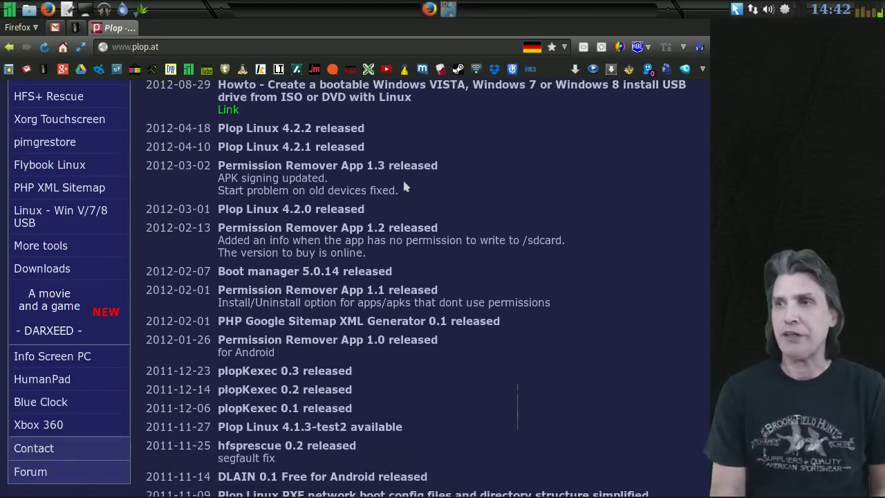
scroll(404, 185, "up", 4)
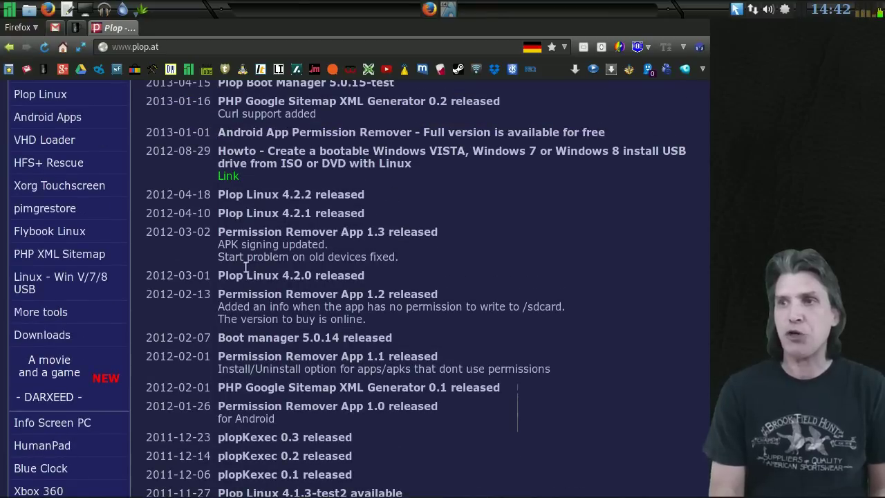
left_click(59, 337)
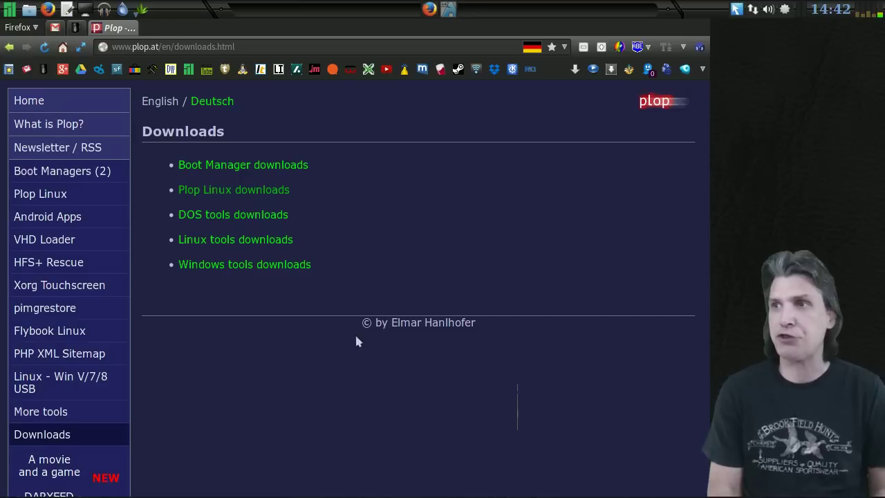
- Open the Plop Linux 4.2.2 downloads page and scroll to its Standard, x64 and PAE file lists
left_click(240, 197)
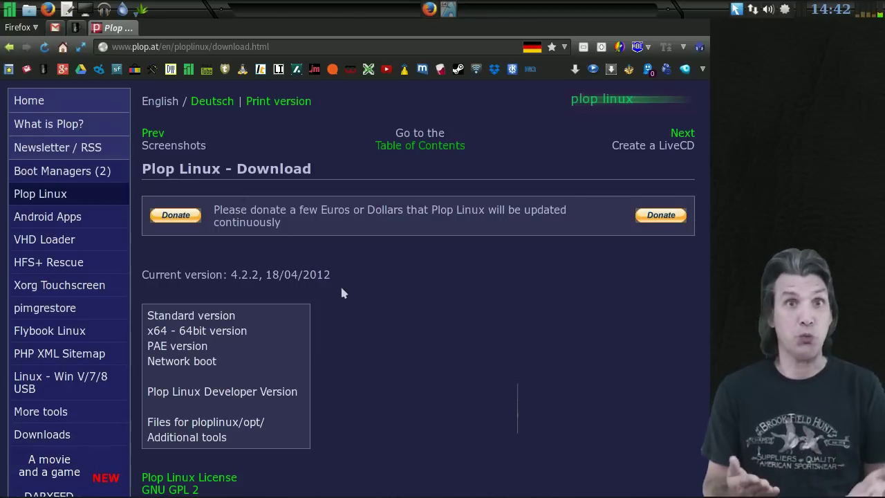
scroll(339, 295, "down", 10)
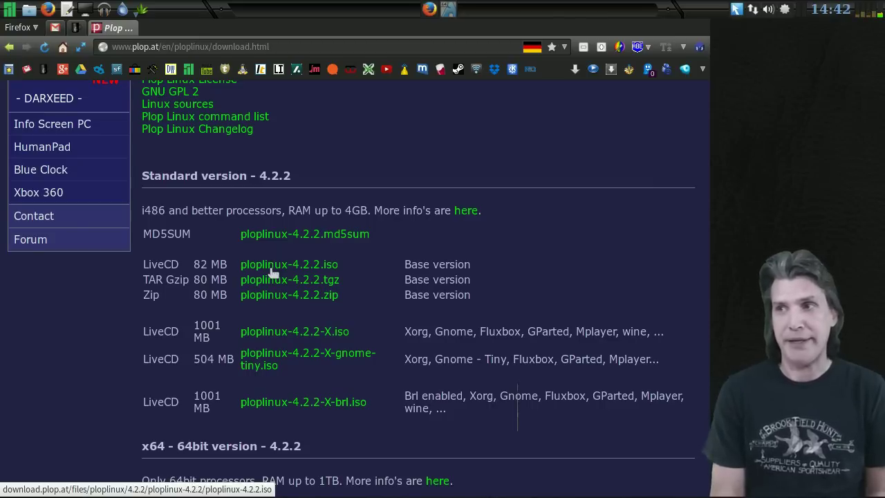
scroll(271, 272, "down", 4)
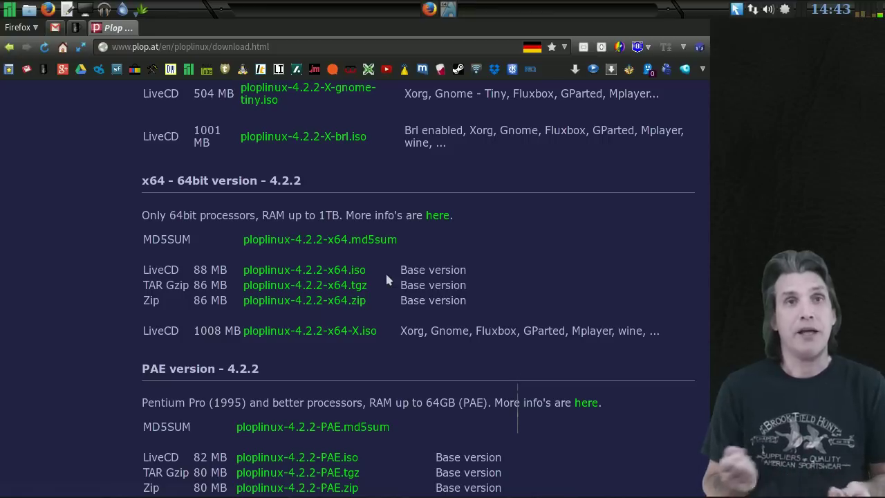
left_click(30, 15)
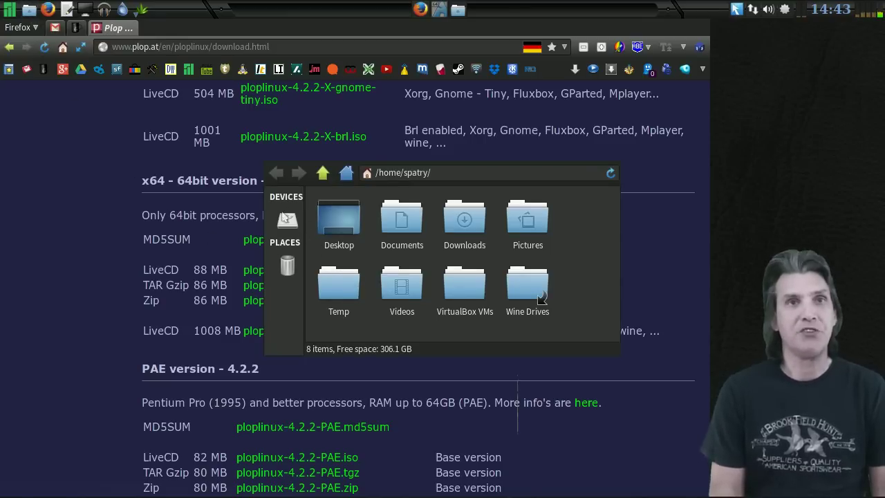
- Bring the running virtual machine's window, showing the Plop Linux boot menu, to the front
mouse_move(288, 222)
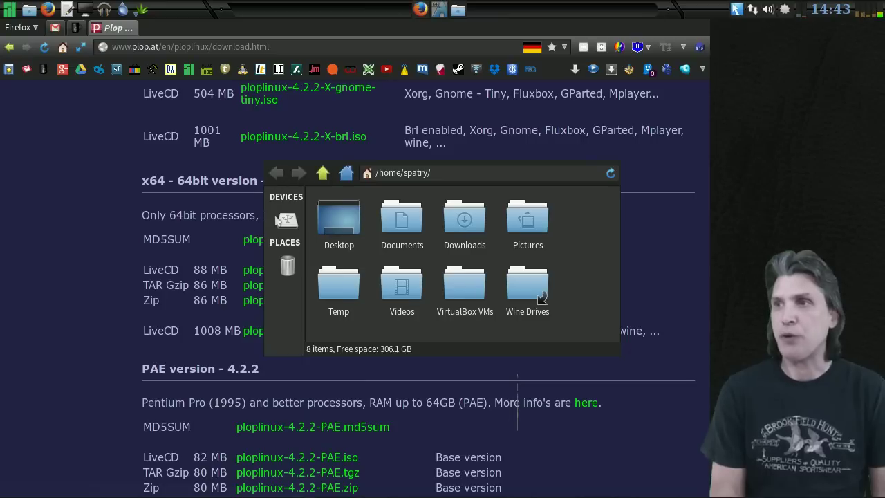
left_click(440, 11)
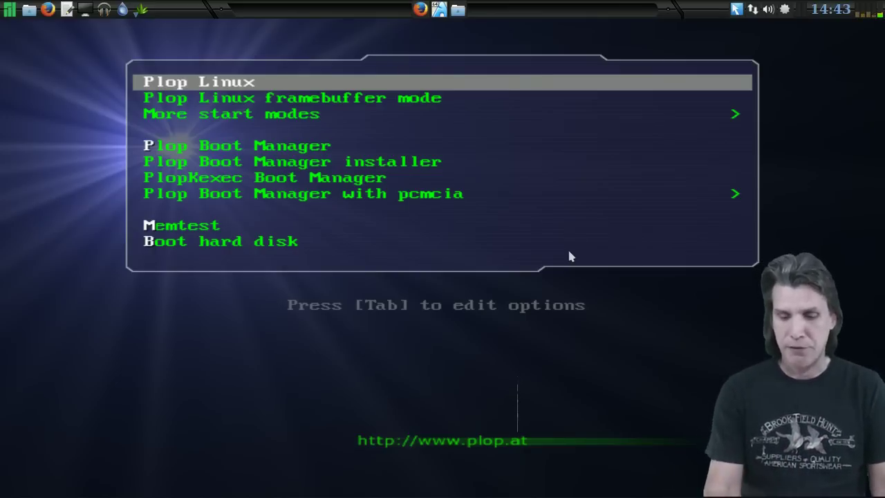
- Launch the Plop Boot Manager entry from the Plop Linux boot menu
key("Down")
key("Down")
key("Down")
key("Down")
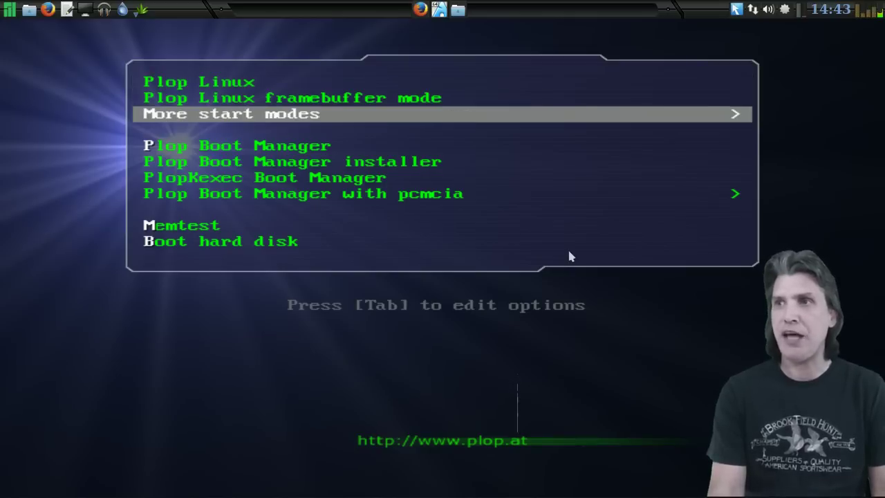
key("Up")
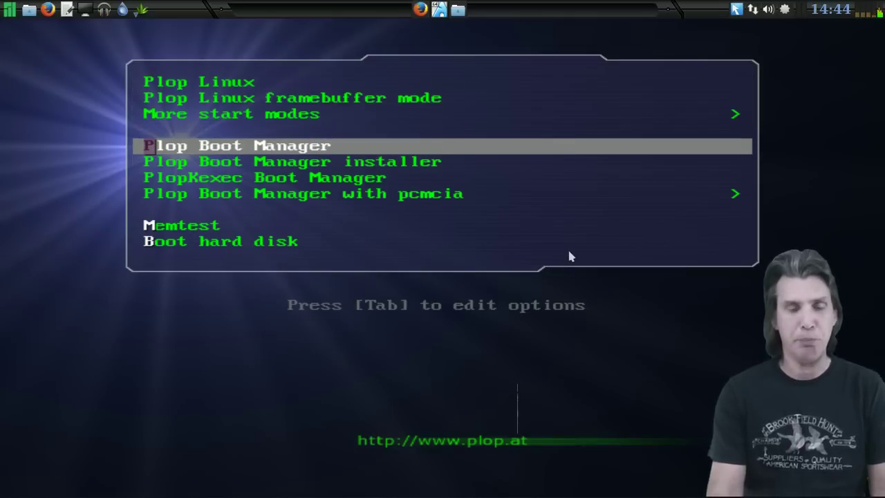
key("Return")
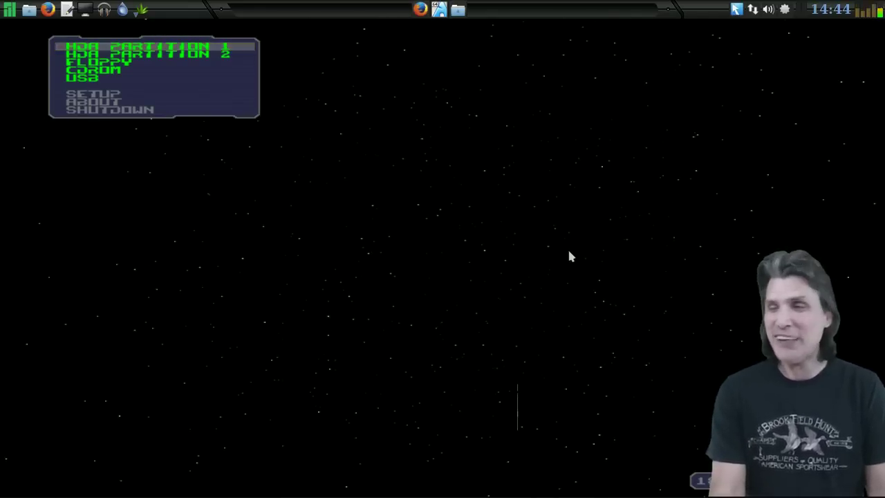
key("Down")
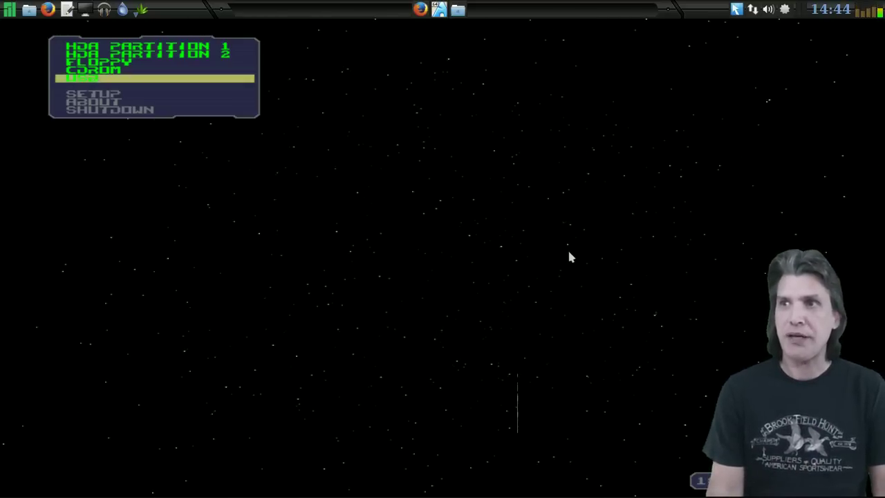
- Boot the virtual machine from the highlighted USB entry into the Manjaro live menu
key("Return")
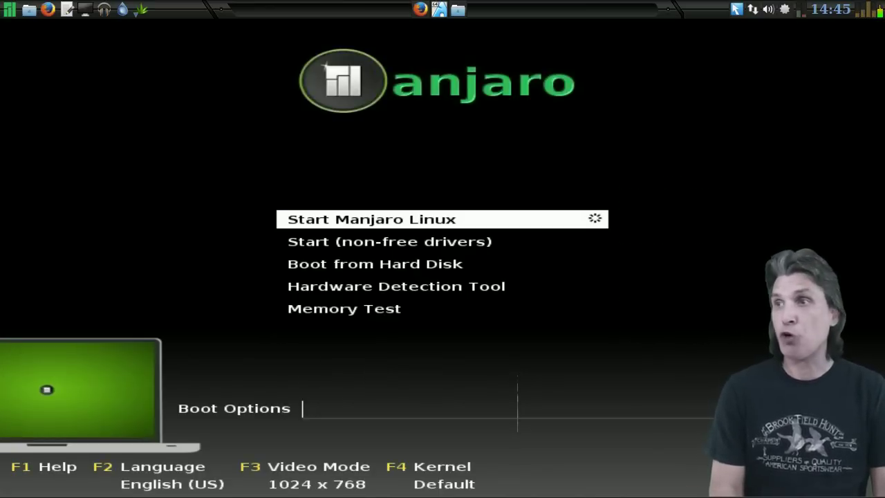
- Check the 'Boot from Hard Disk' entry, then return to 'Start Manjaro Linux'
key("Down")
key("Down")
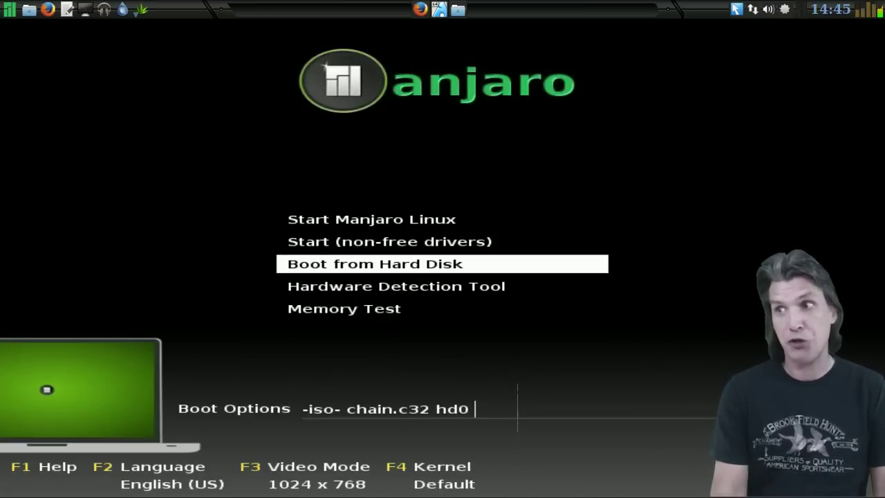
key("Up")
key("Up")
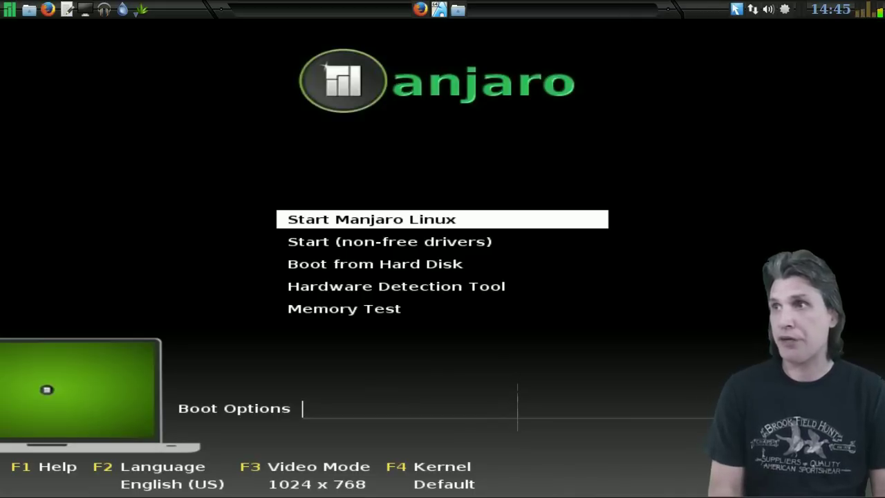
- Close the virtual machine's window, choosing 'Power off the machine'
right_click(440, 11)
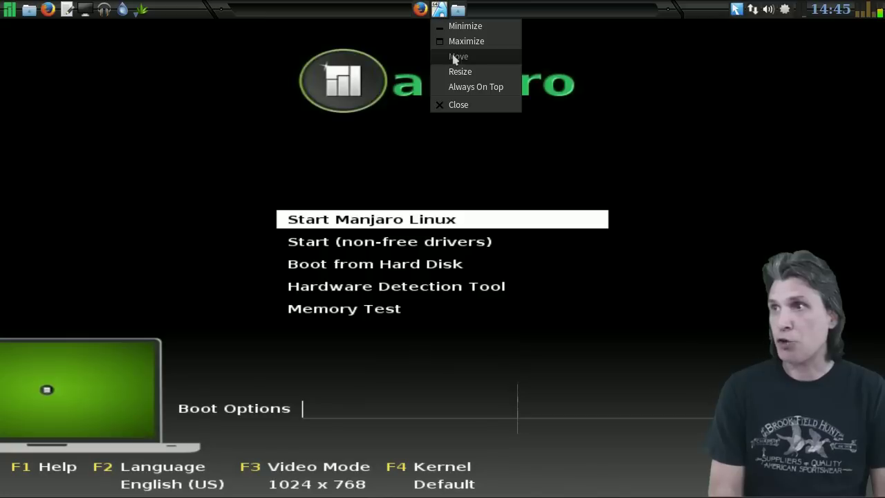
left_click(450, 105)
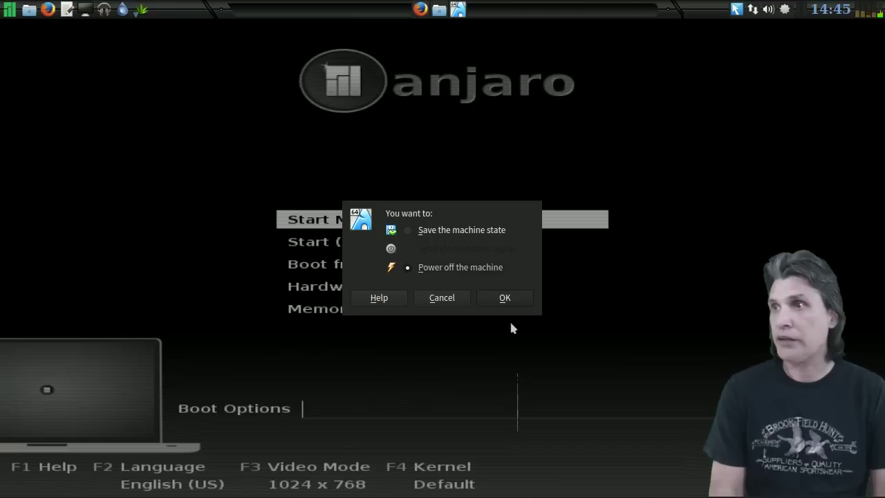
left_click(505, 299)
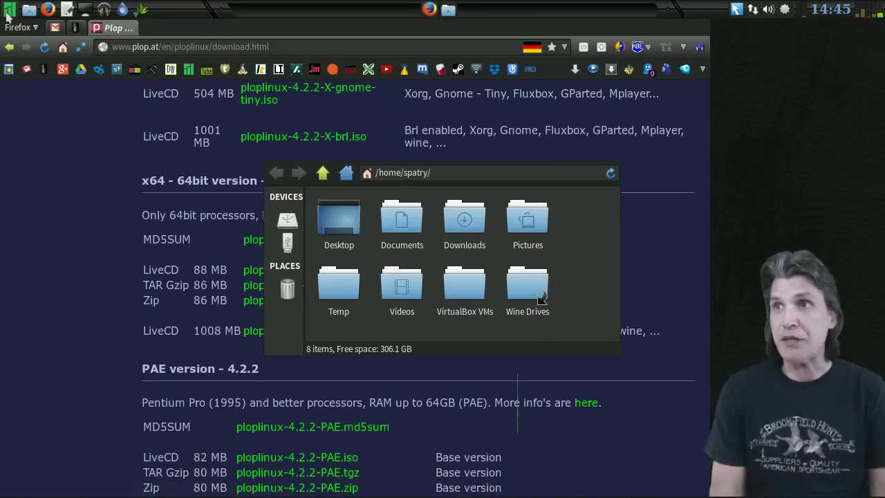
left_click(10, 9)
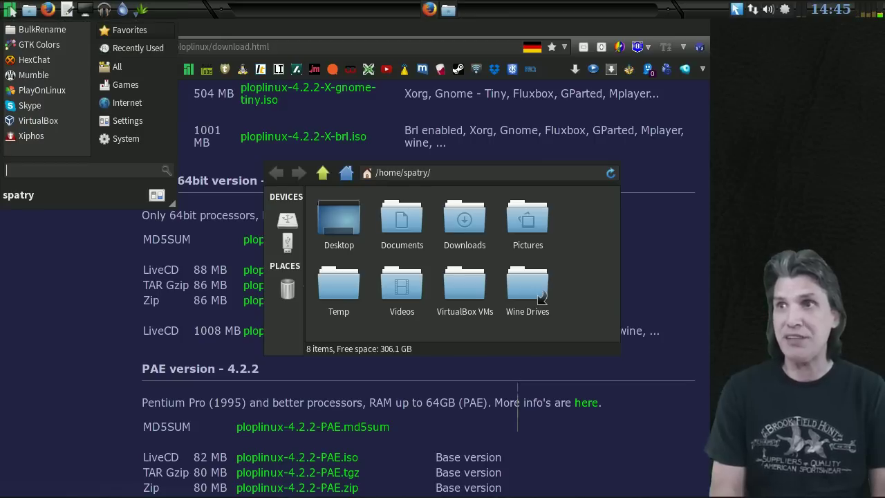
- Launch VirtualBox from the application menu and open the test machine's settings
left_click(18, 126)
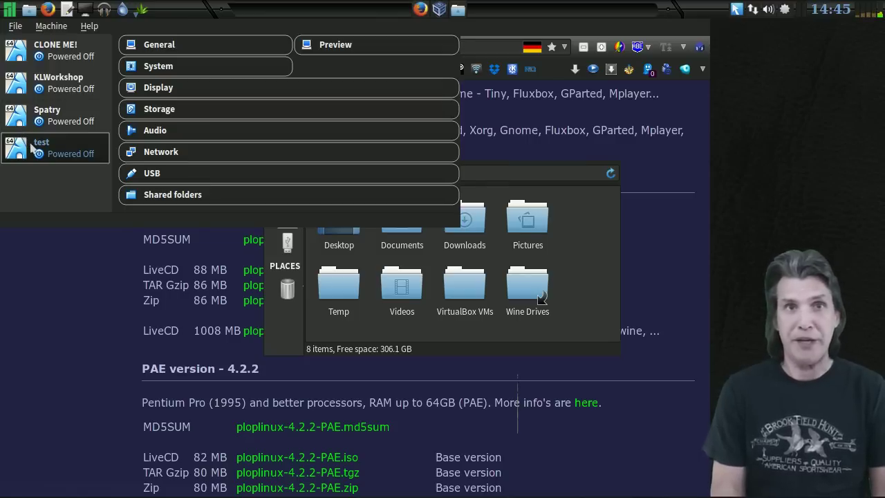
right_click(71, 150)
left_click(92, 156)
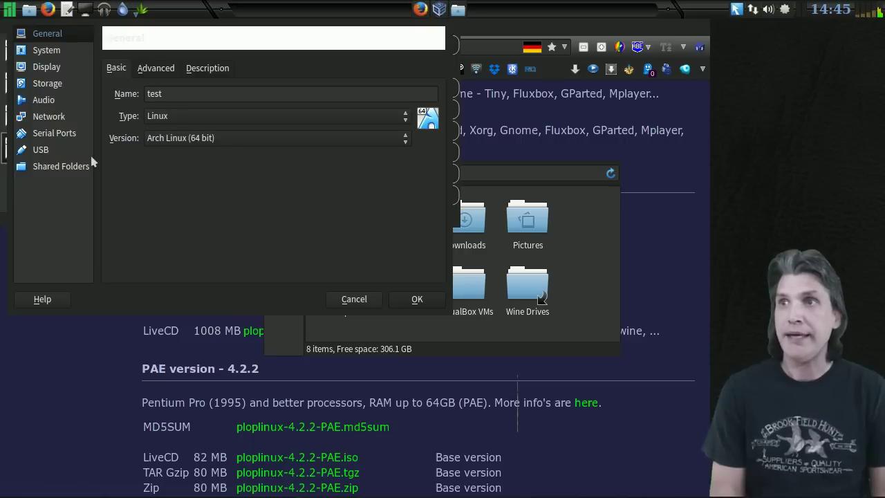
left_click(40, 151)
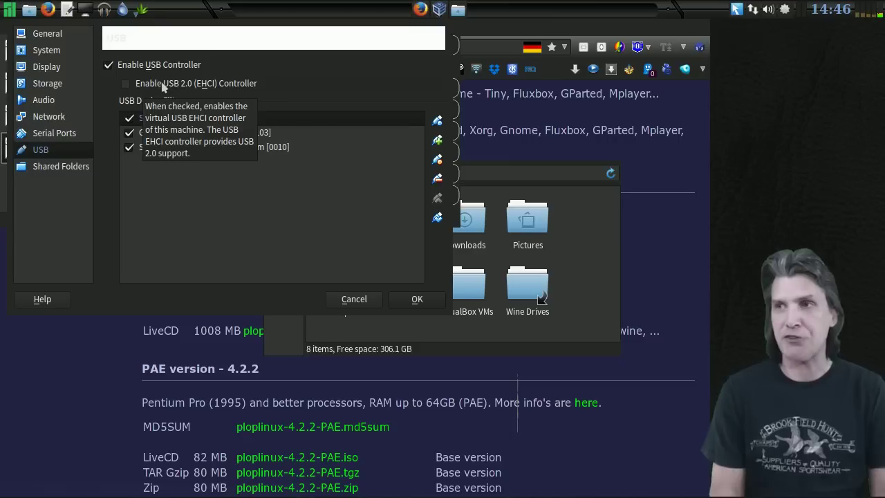
left_click(438, 142)
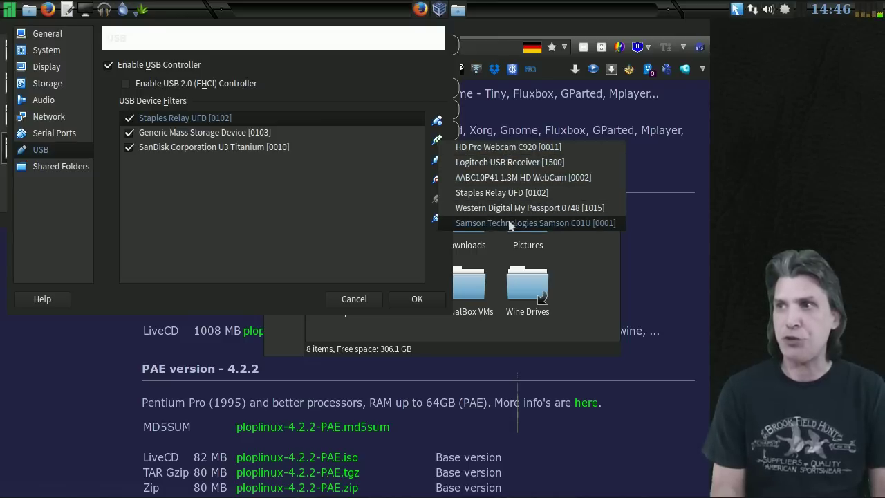
mouse_move(514, 177)
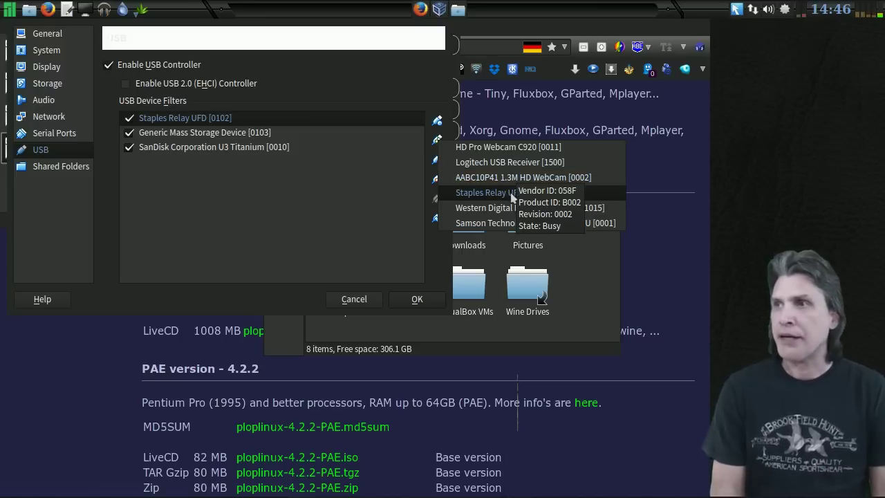
left_click(336, 208)
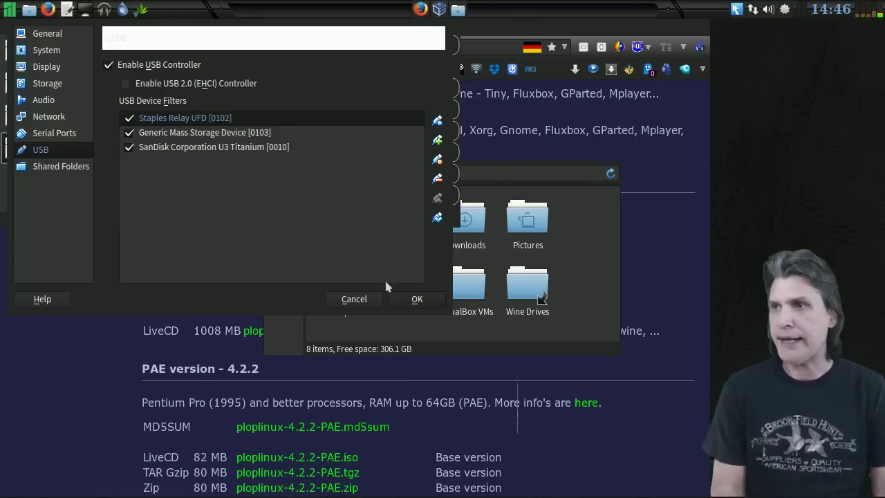
- Cancel the test machine's settings and exit VirtualBox through File > Exit
left_click(364, 300)
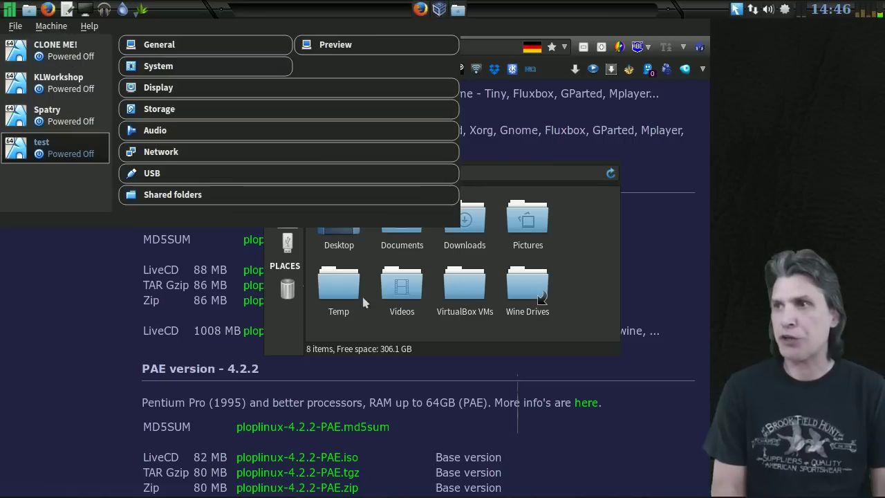
left_click(15, 27)
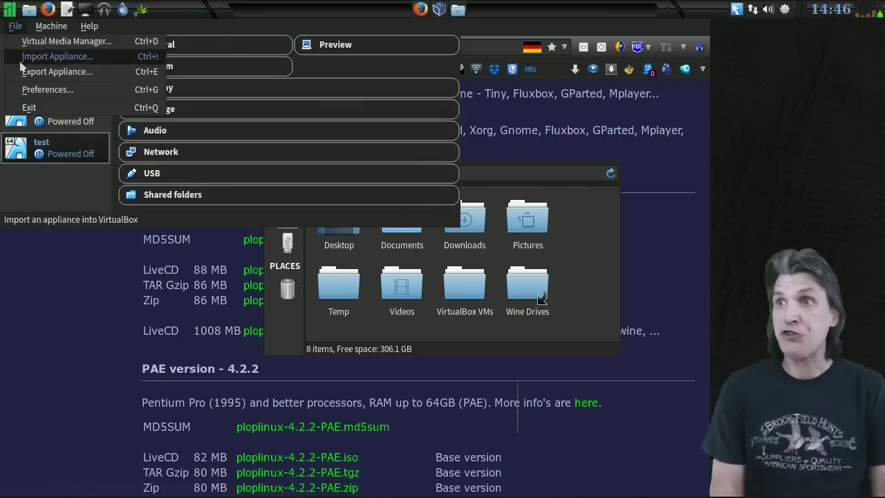
left_click(26, 108)
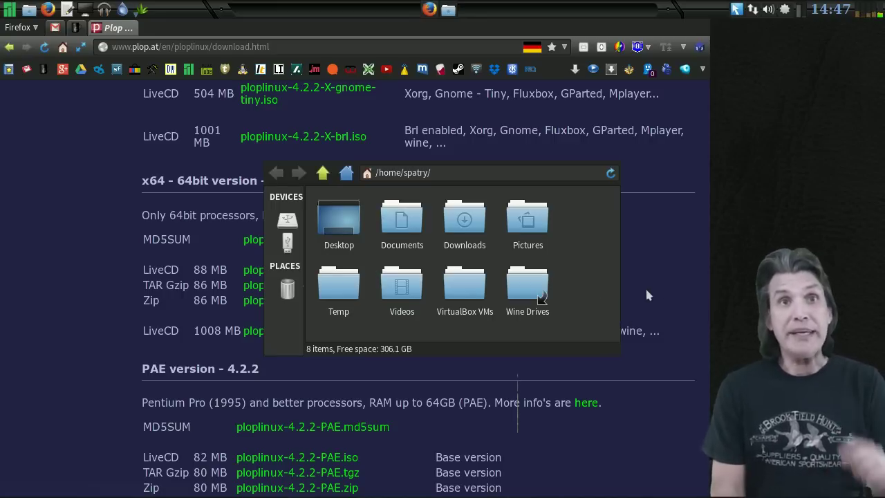
left_click(77, 27)
- Open the Cup of Linux forum, then load its chat page in a background tab
scroll(199, 144, "up", 4)
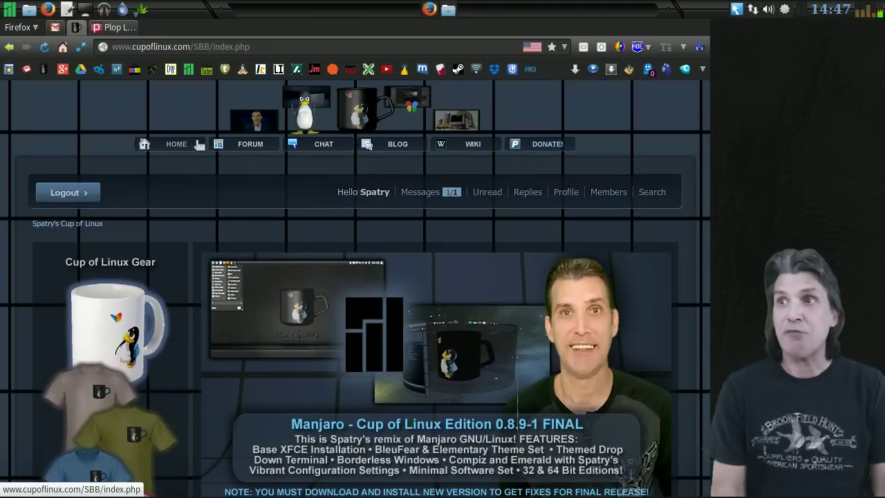
left_click(237, 146)
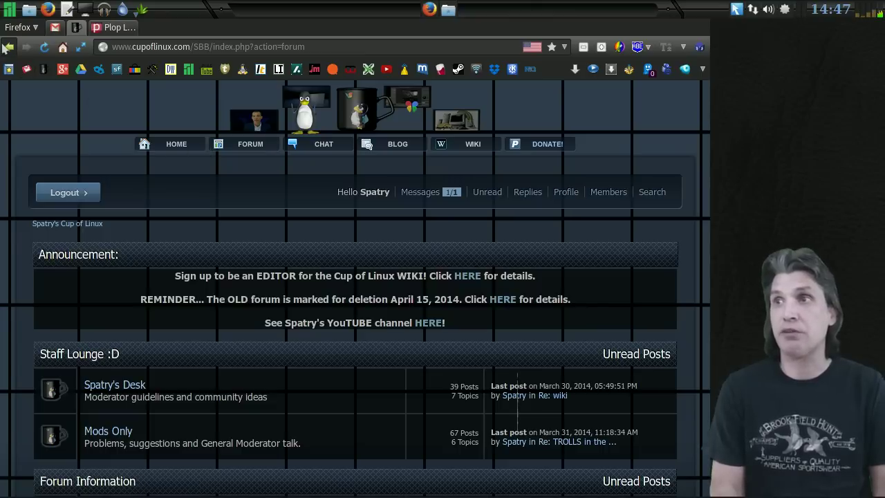
middle_click(321, 147)
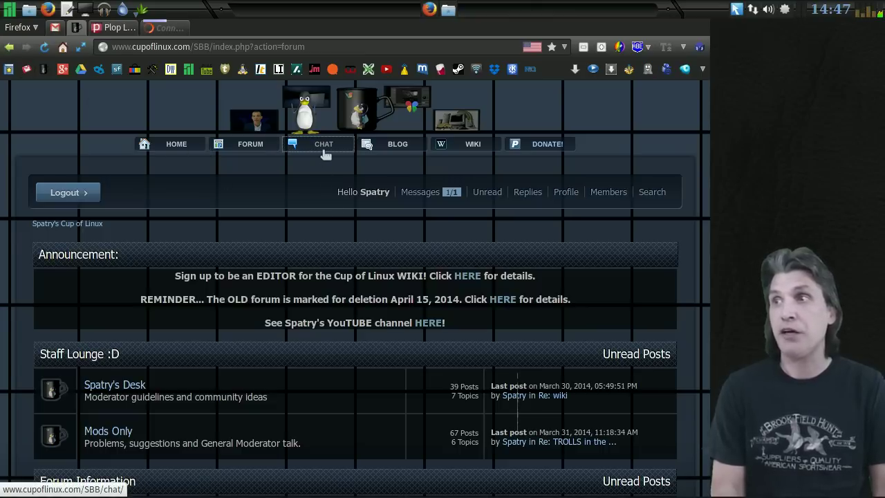
- View the Cup of Linux Lounge chat tab, then close it, returning to the Plop Linux download page
left_click(164, 29)
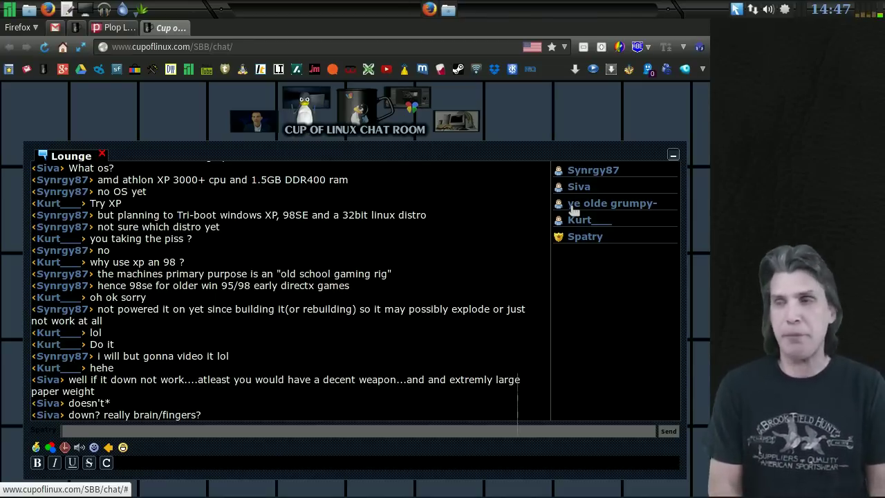
middle_click(173, 28)
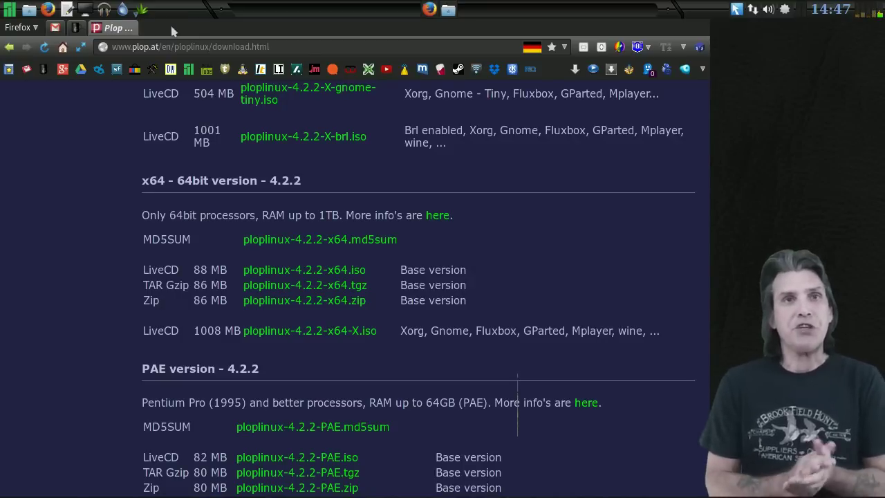